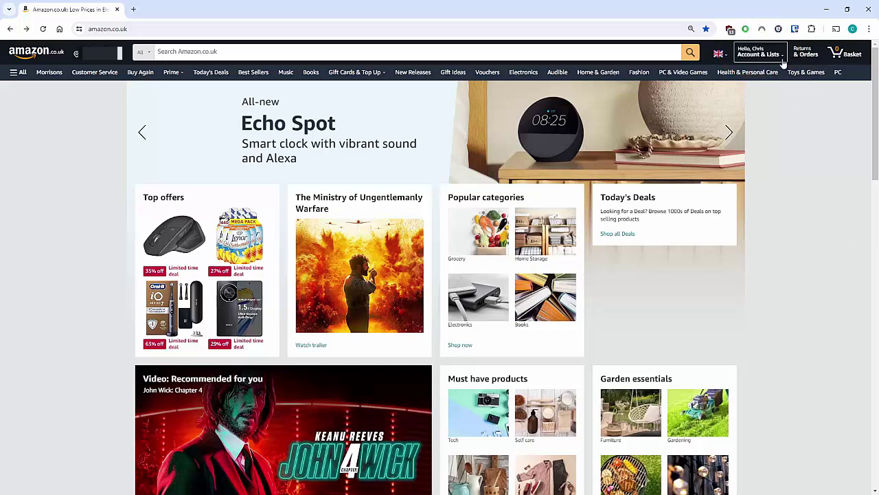
Open Your Apps & Devices from Account & Lists and re-enter the account password to sign in.
mouse_move(780, 57)
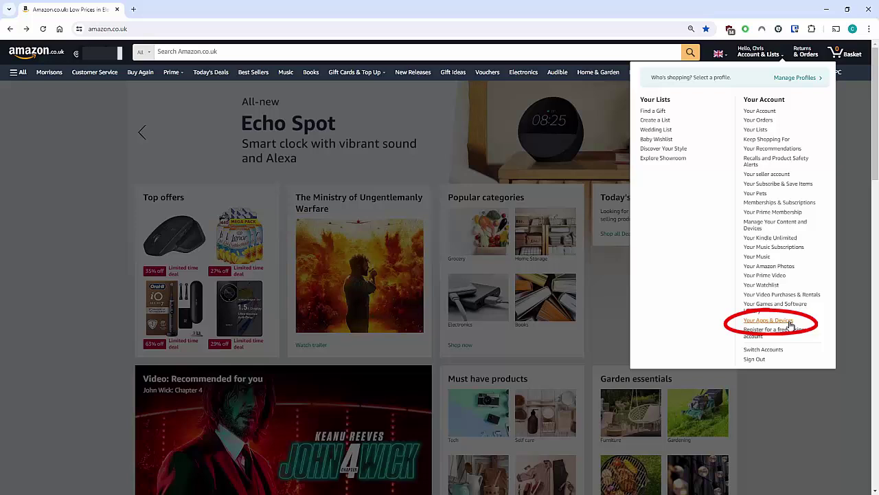
left_click(768, 320)
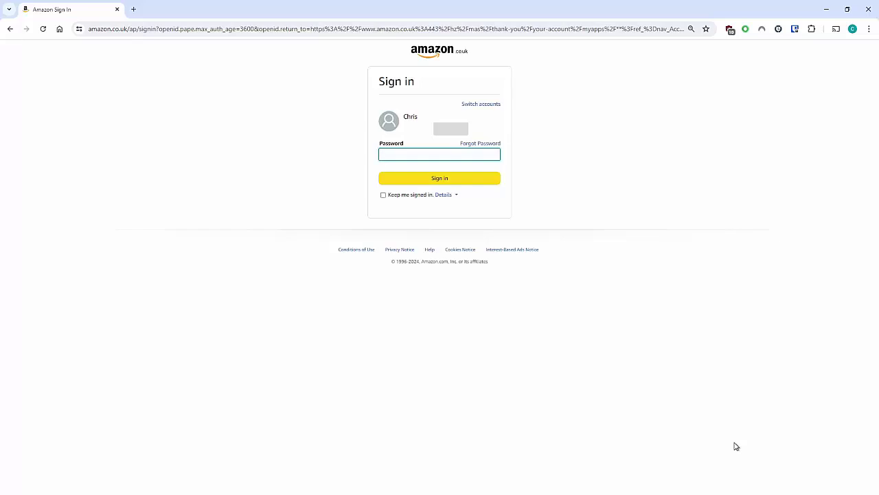
key("ctrl+v")
left_click(414, 185)
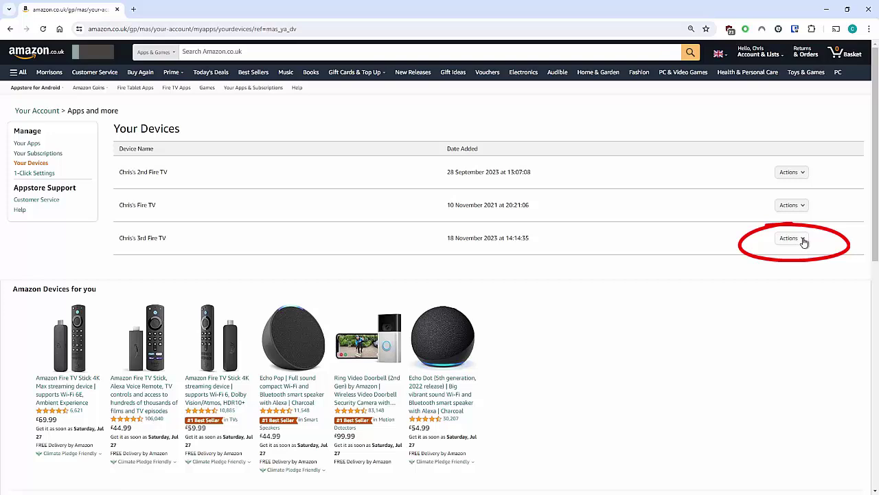
From the 3rd Fire TV's Actions menu, go to Manage Your Content and Devices and expand the Fire TV devices.
left_click(804, 240)
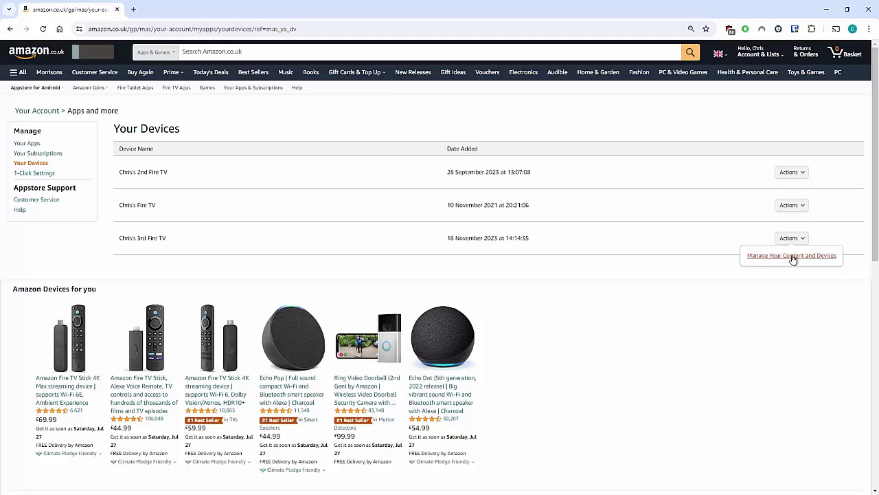
left_click(797, 260)
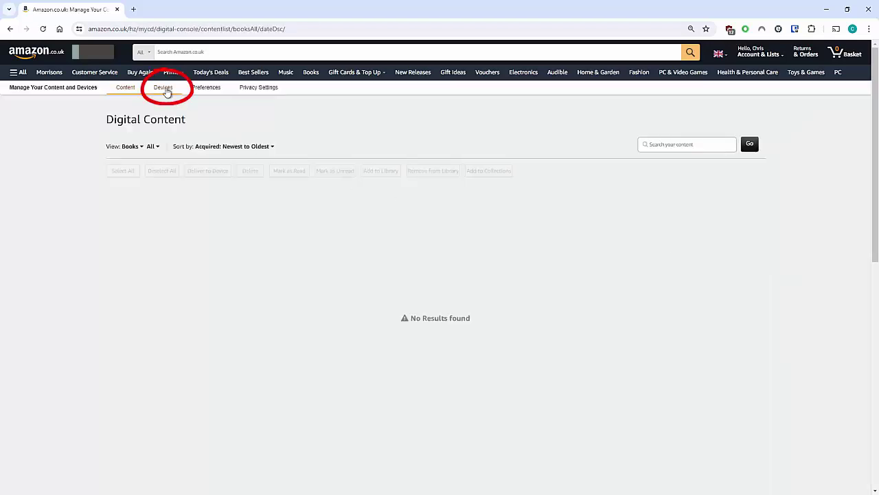
left_click(164, 90)
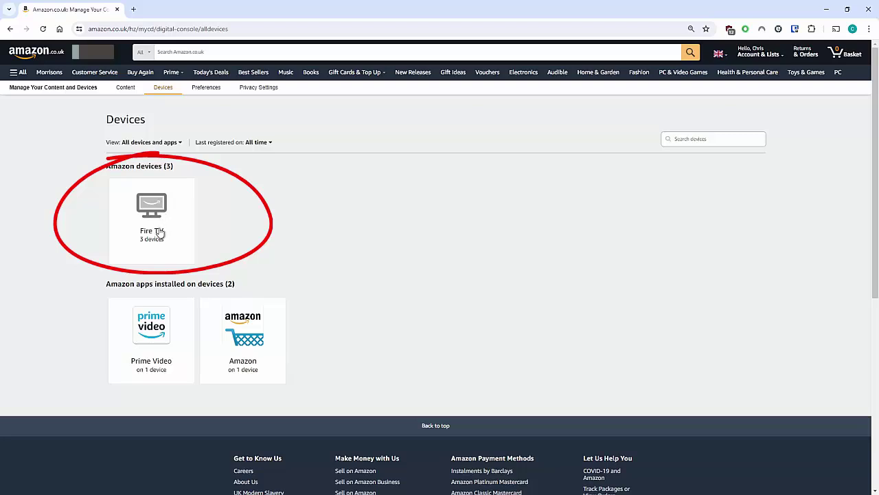
left_click(158, 230)
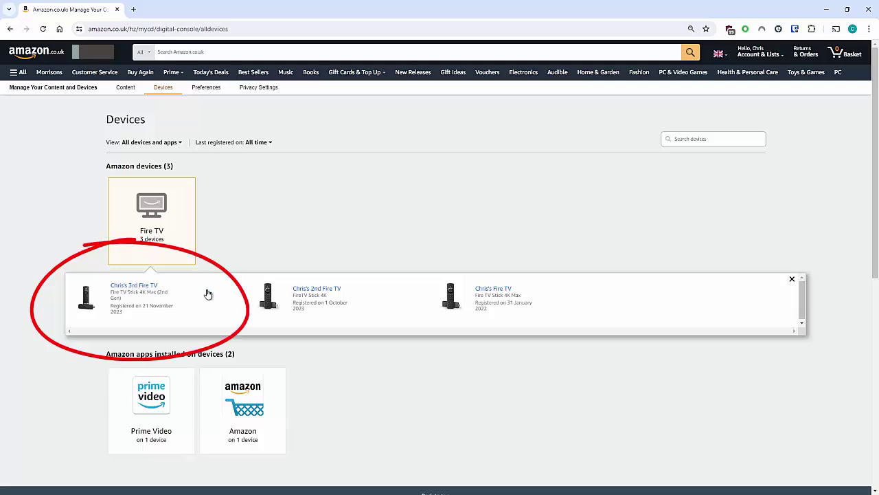
Rename the 3rd Fire TV so its name ends in 'Firestick Max 2nd Gen' and save.
left_click(154, 287)
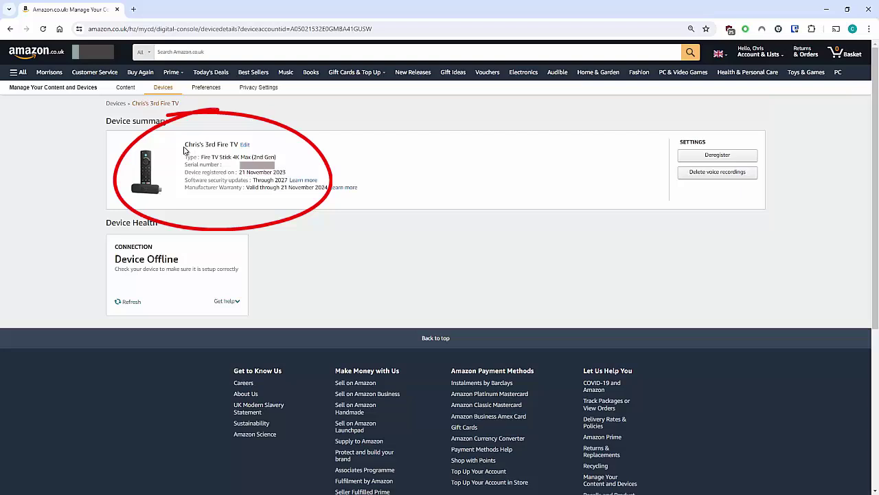
left_click(245, 147)
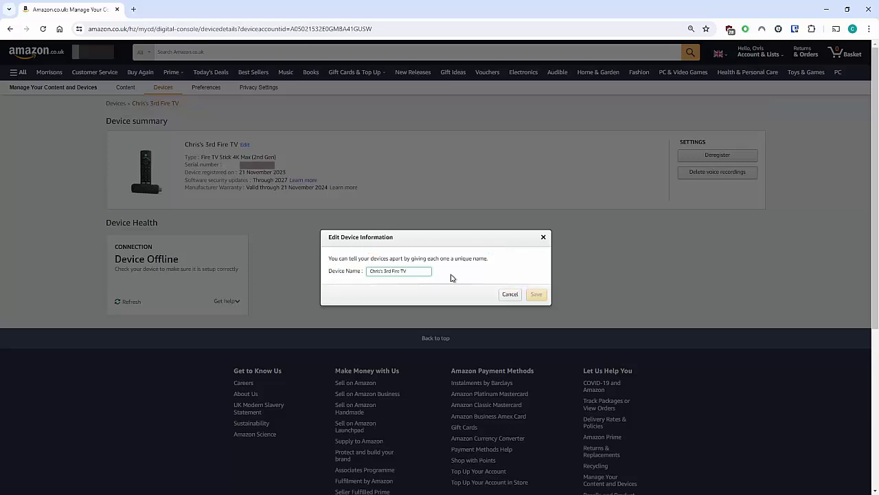
key("BackSpace")
key("BackSpace")
key("BackSpace")
key("BackSpace")
key("BackSpace")
key("BackSpace")
key("BackSpace")
key("BackSpace")
type("Firestick Max 2nd Gen")
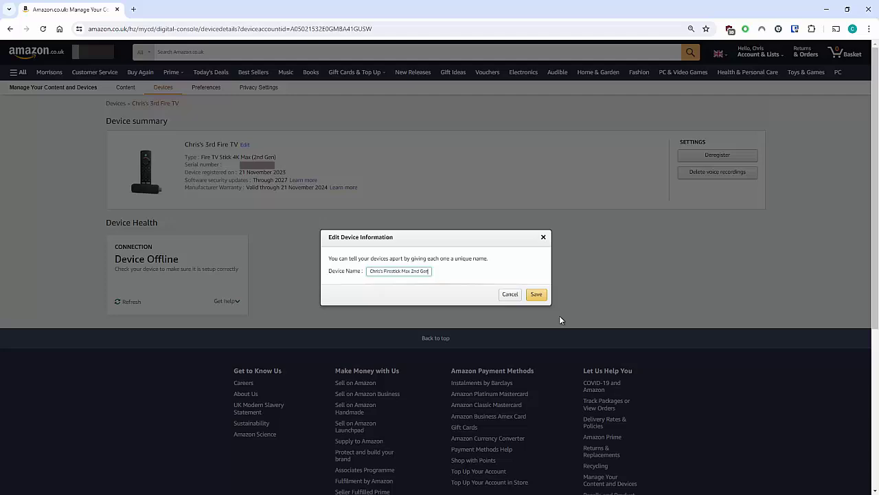
left_click(536, 295)
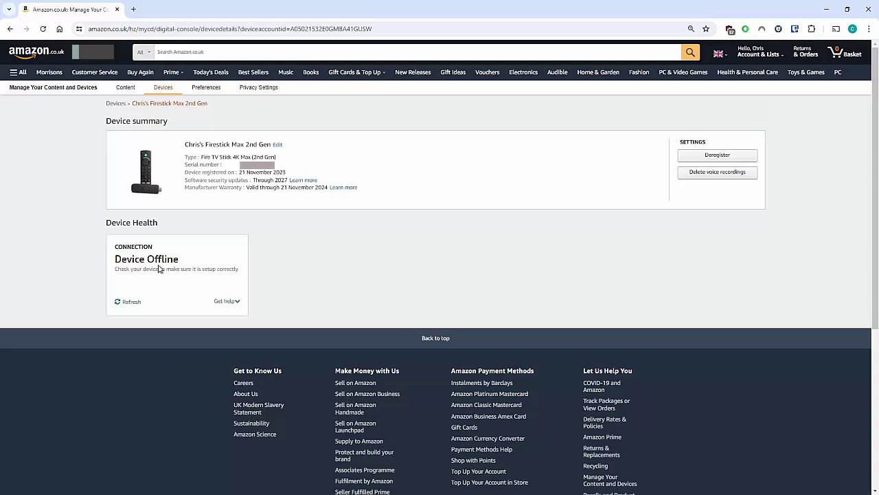
Refresh the renamed Fire TV's Device Health connection status.
left_click(129, 302)
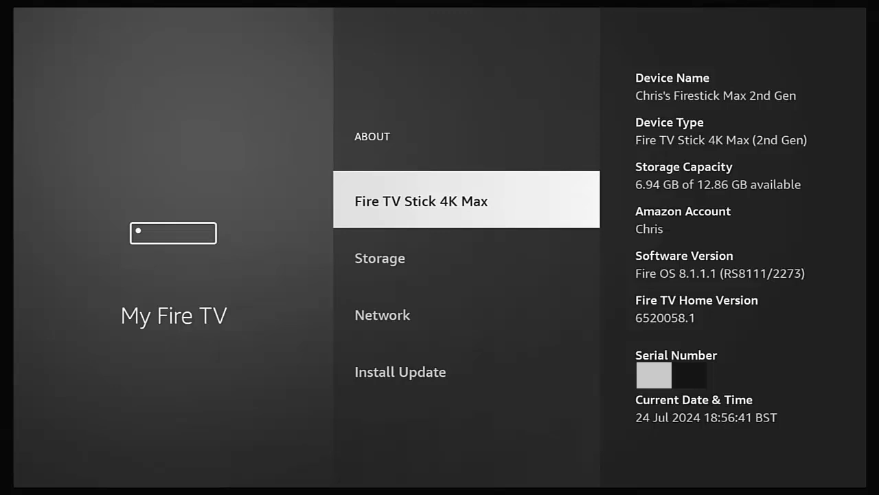
key("Escape")
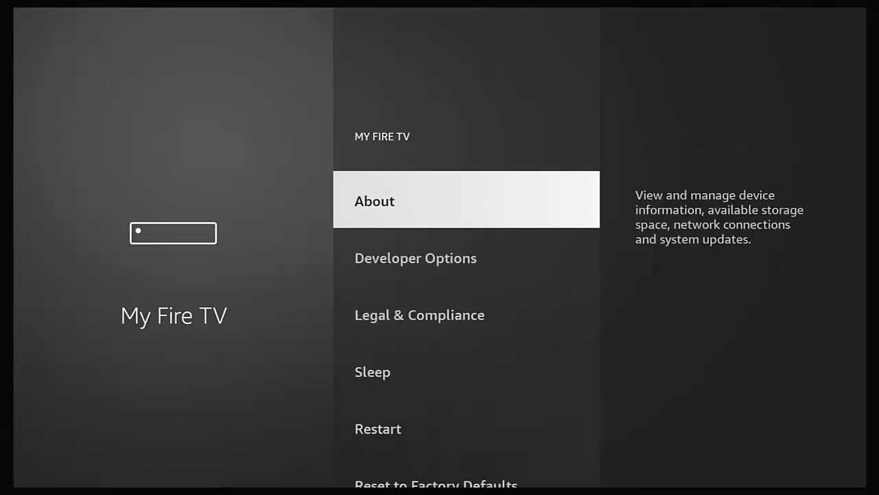
key("Return")
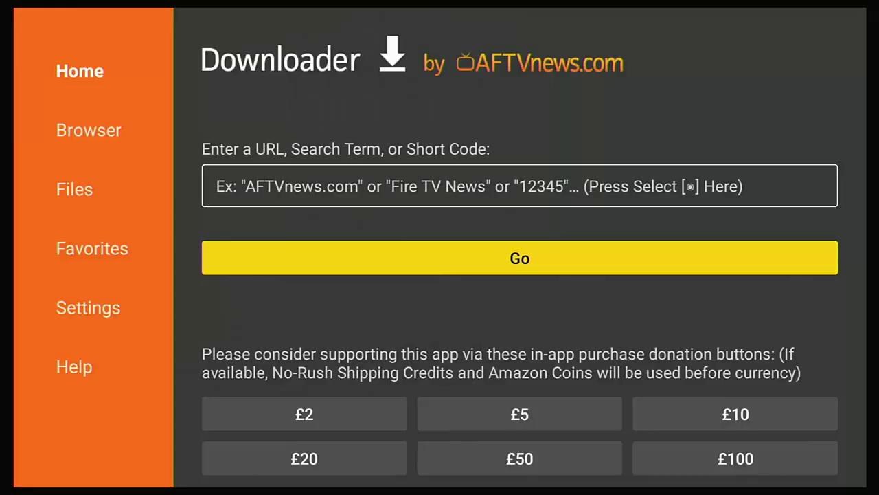
Enter short code 21203 in Downloader's address field to load the cwtek.co.uk/d/ Downloads page.
key("Up")
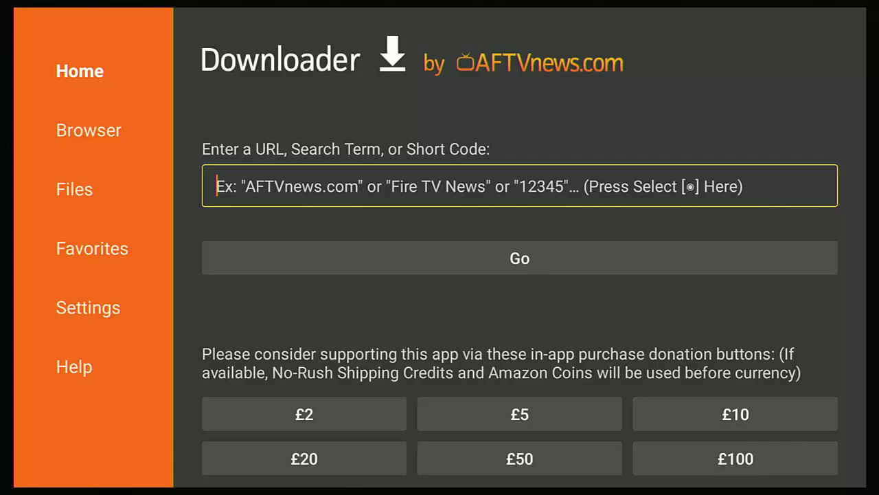
key("Return")
key("Up")
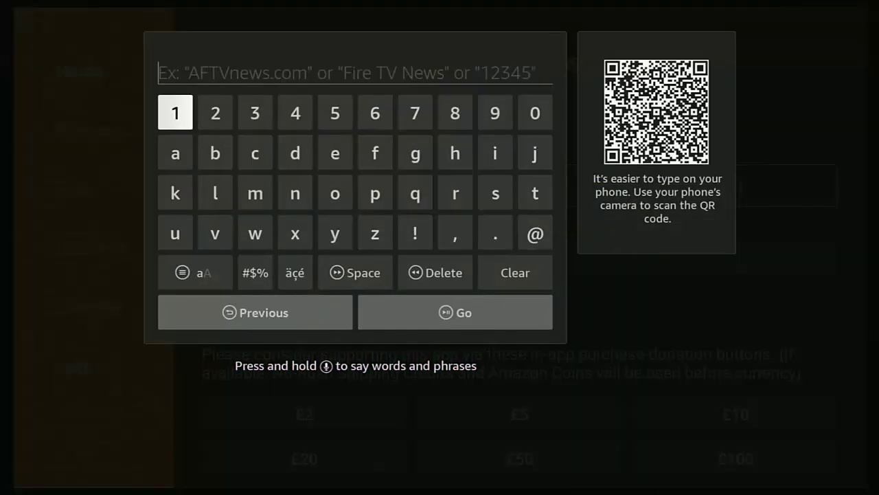
key("Right")
type("2")
key("Left")
type("1")
key("Right")
type("2")
key("Left")
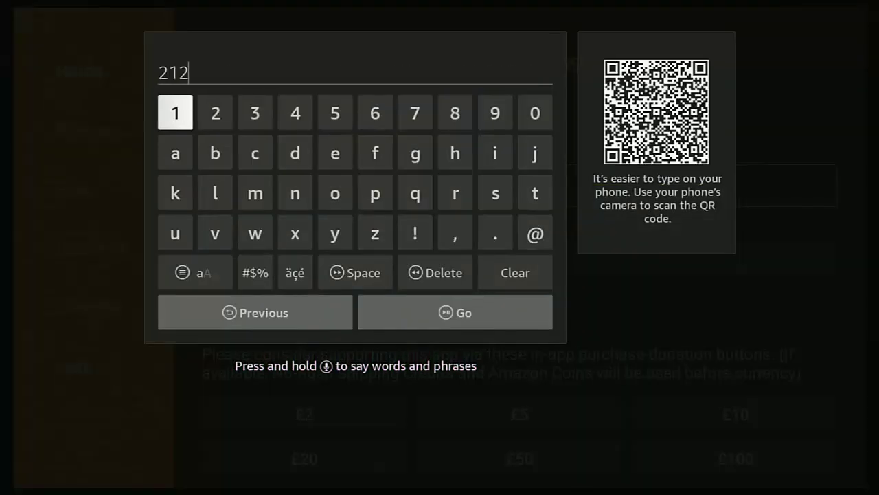
key("Left")
key("Right")
key("Left")
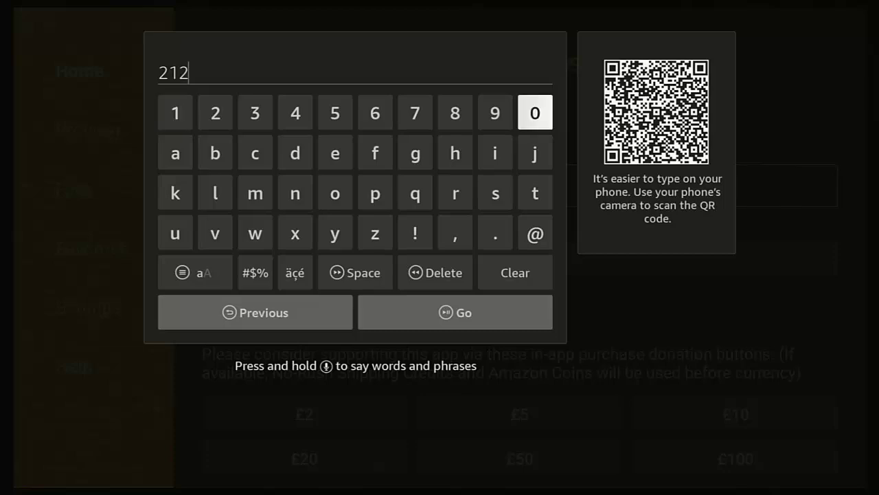
type("0")
key("Right")
key("Right")
key("Right")
type("3")
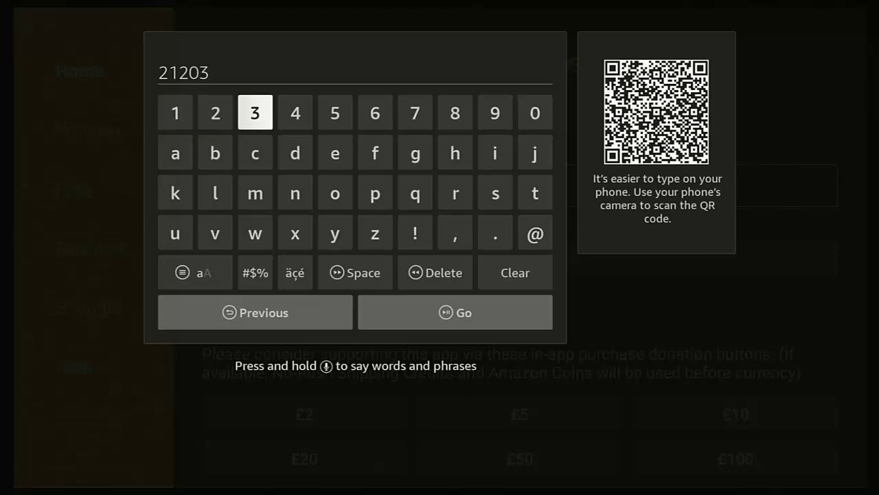
key("Return")
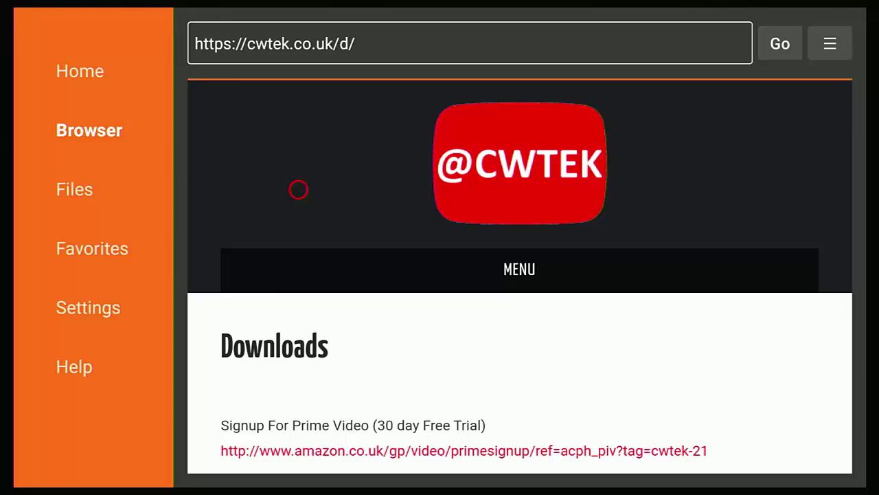